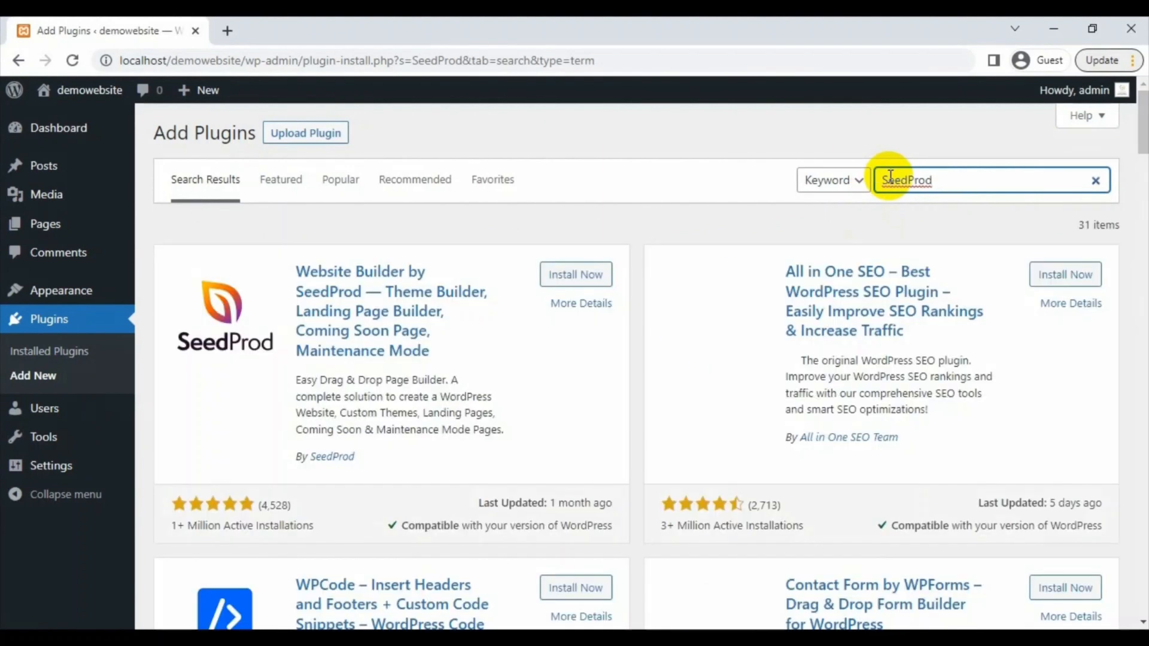
- Install and activate the Website Builder by SeedProd plugin from the plugin search results
left_click(597, 277)
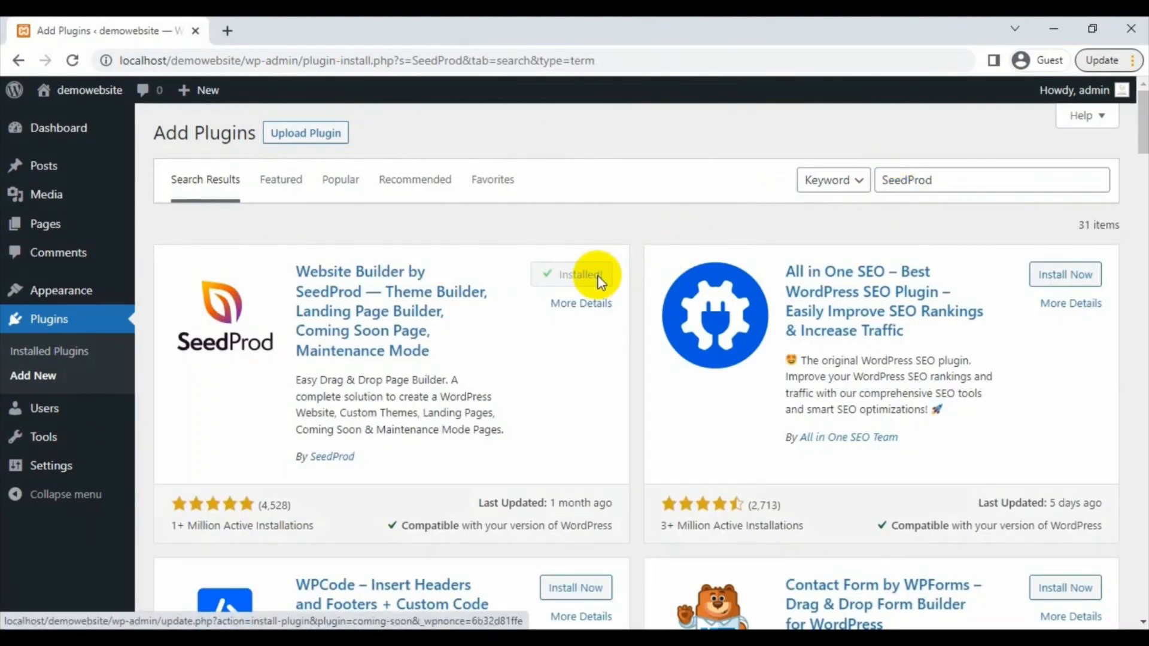
left_click(598, 279)
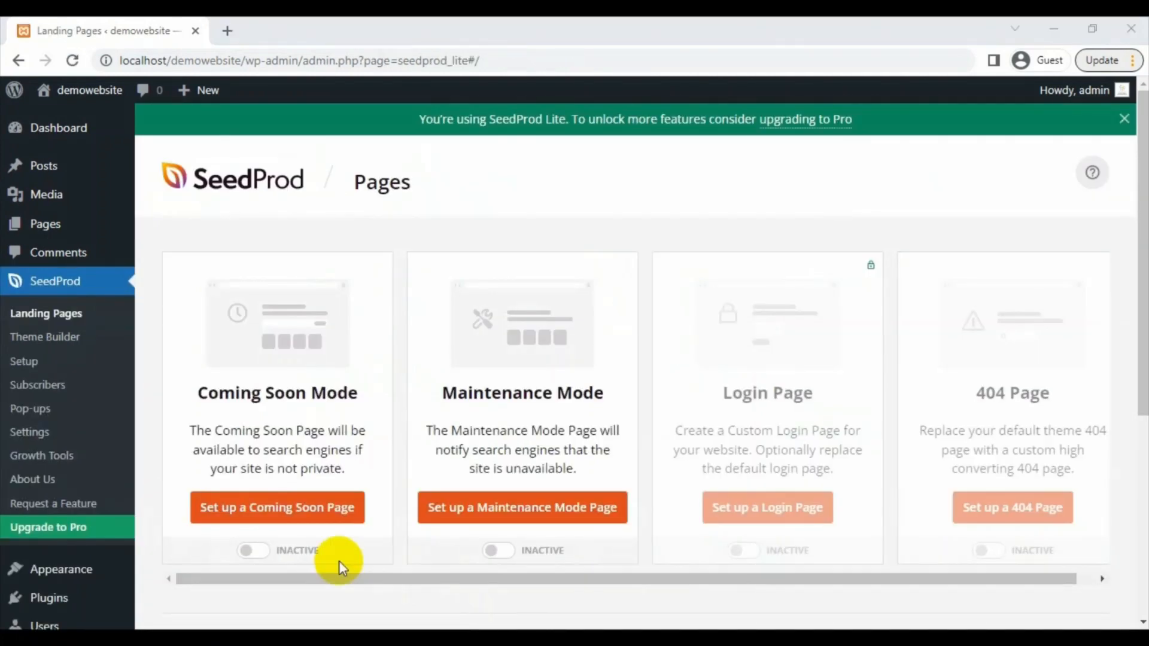
- Turn on Coming Soon Mode and set up its page from the Rocket Coming Soon Page template, naming it demowebsite
left_click(251, 551)
left_click(294, 510)
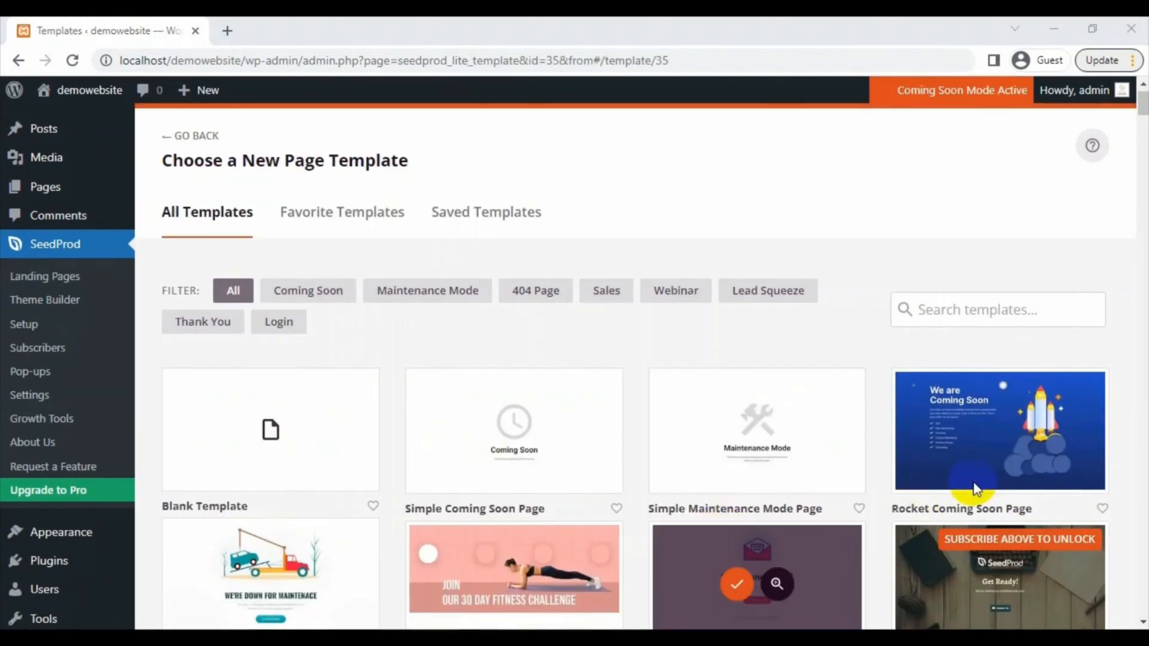
mouse_move(974, 489)
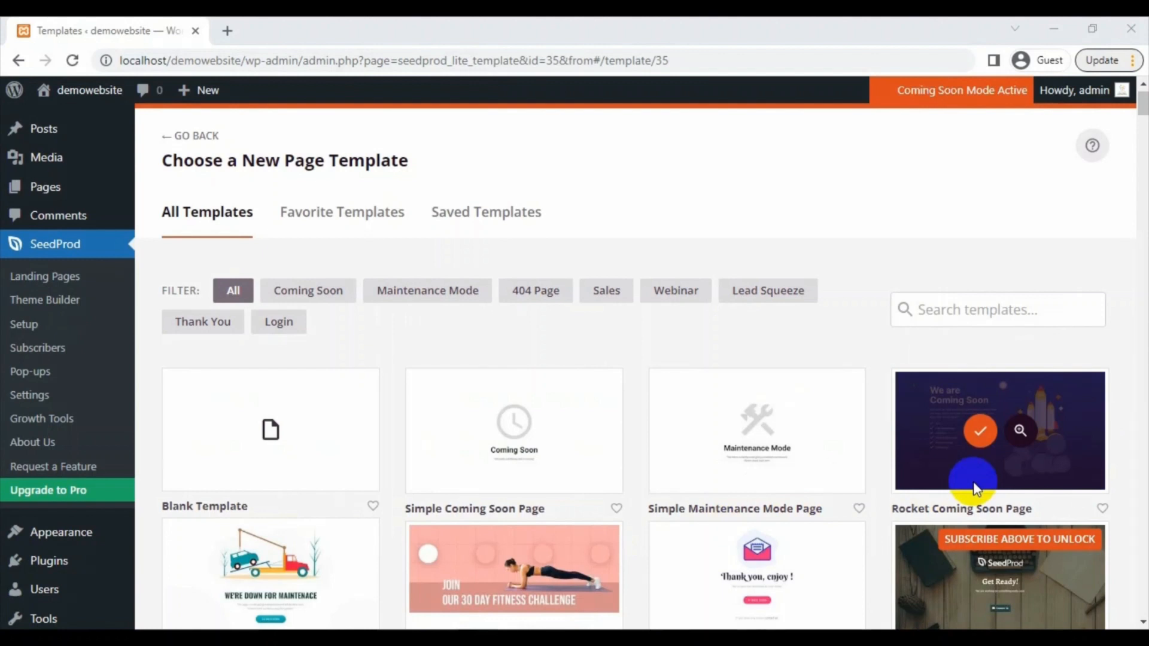
left_click(977, 439)
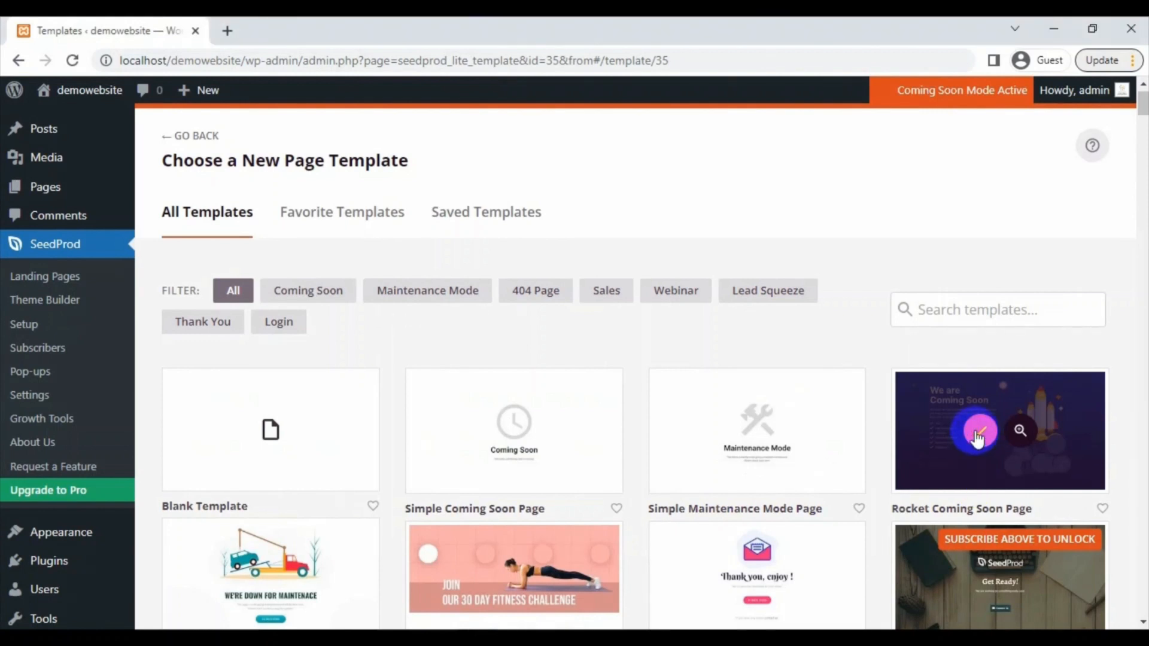
type("demowebsite")
left_click(484, 502)
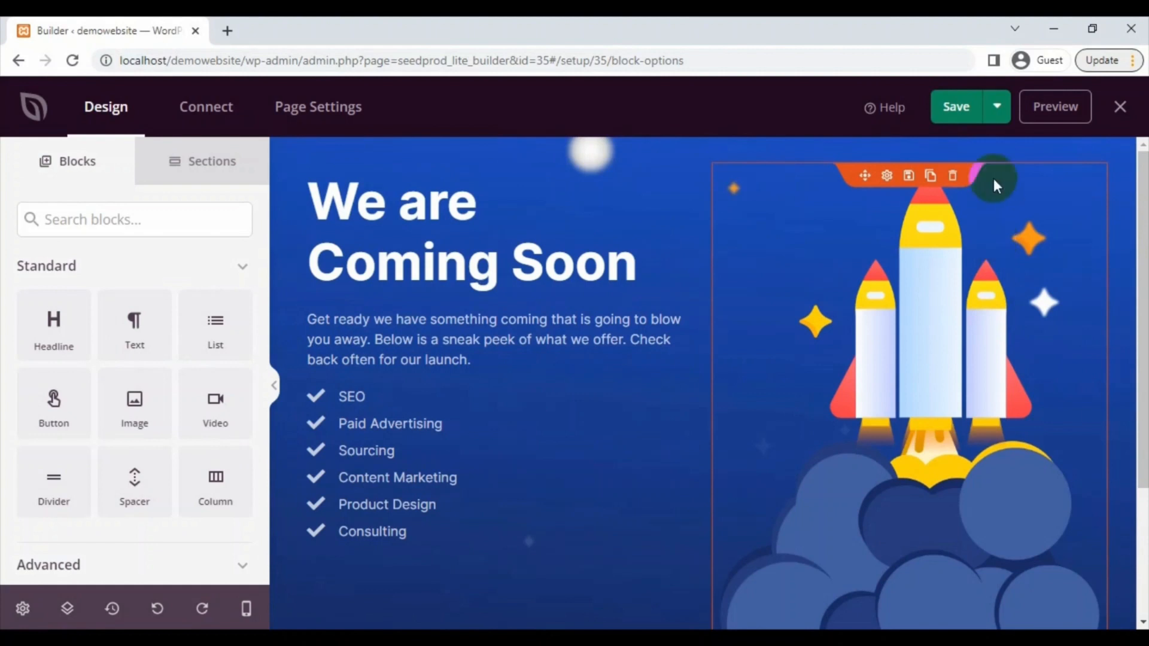
- Publish the coming soon page from the page builder
left_click(992, 120)
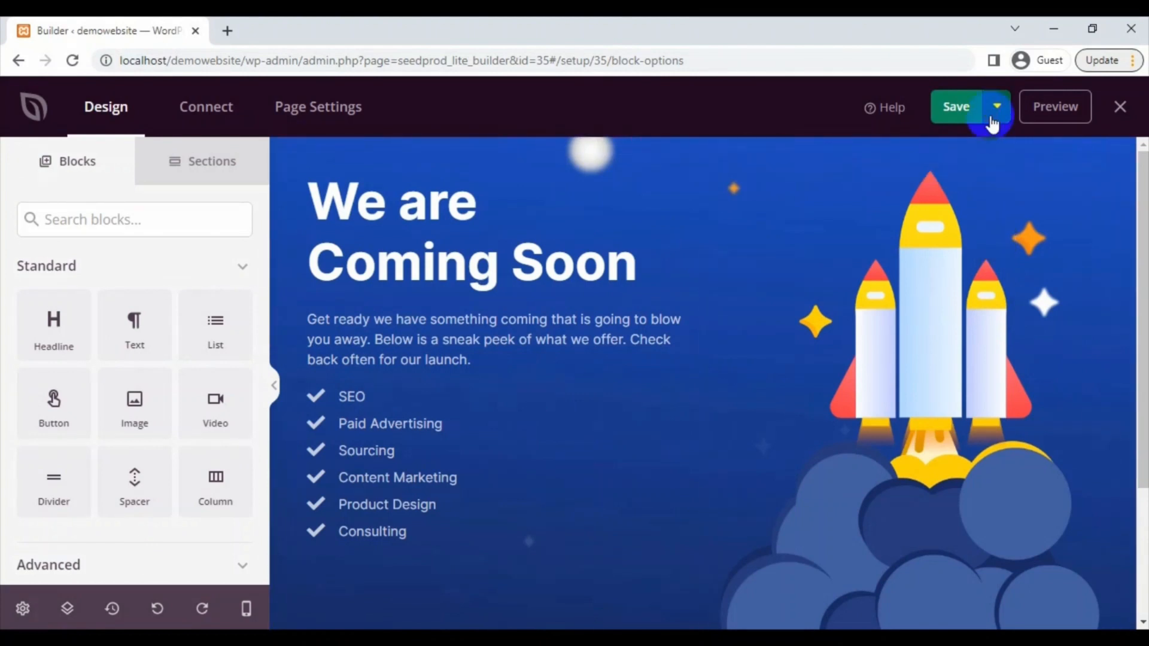
left_click(993, 123)
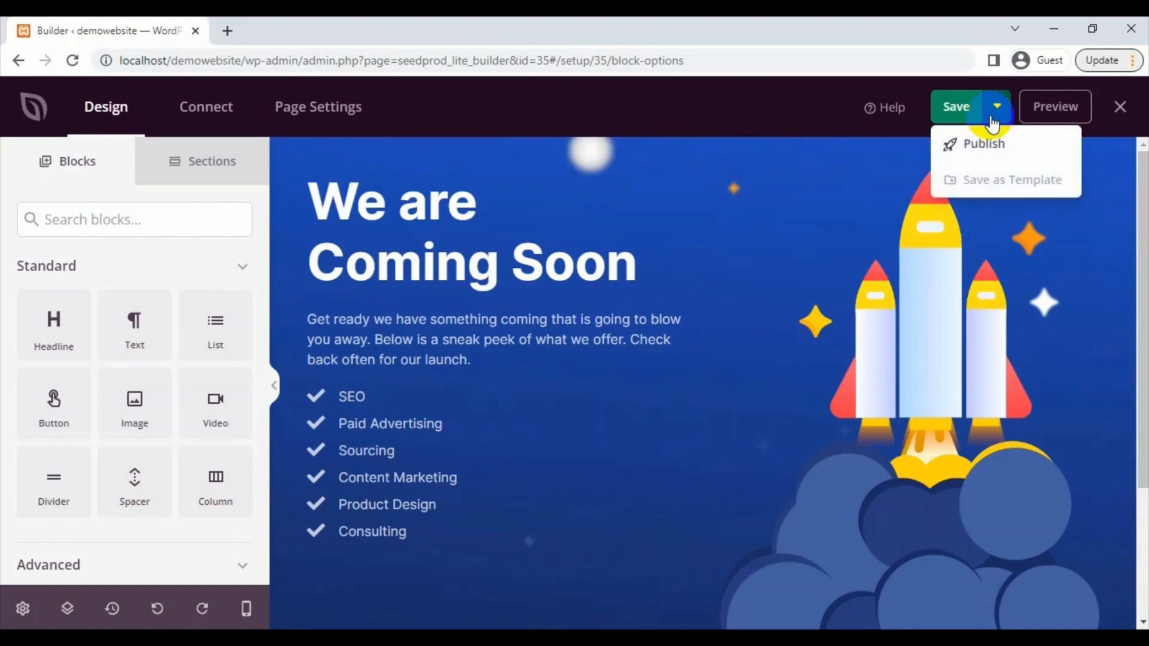
left_click(984, 142)
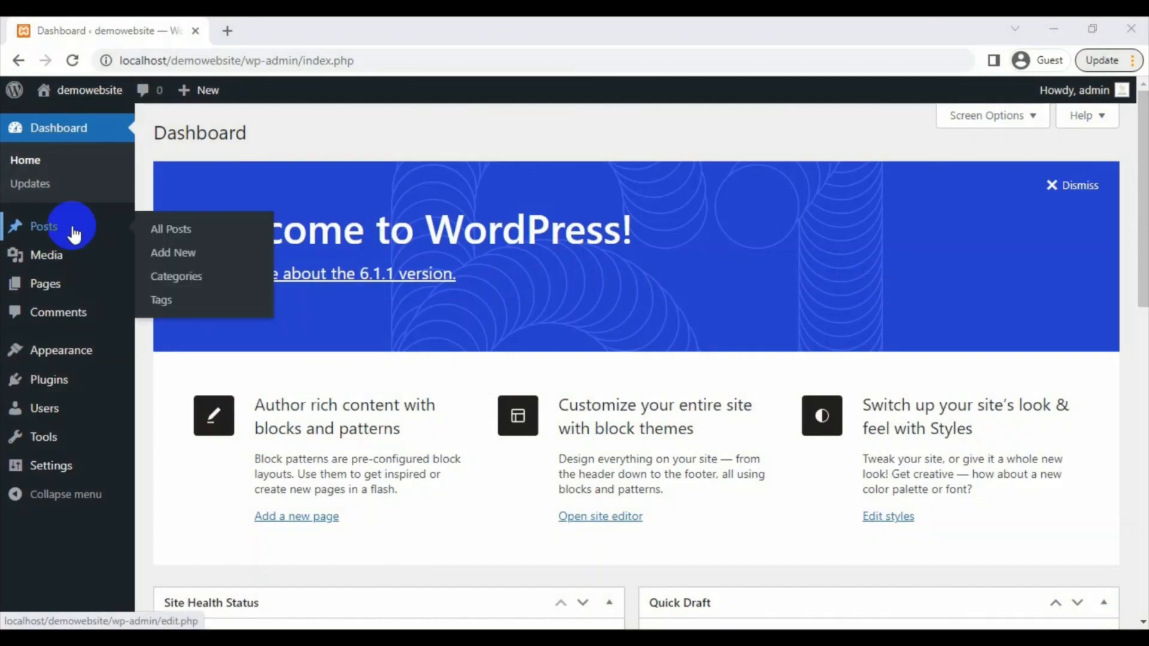
- Create a new post, set its visibility to Private and confirm publishing it privately
left_click(165, 256)
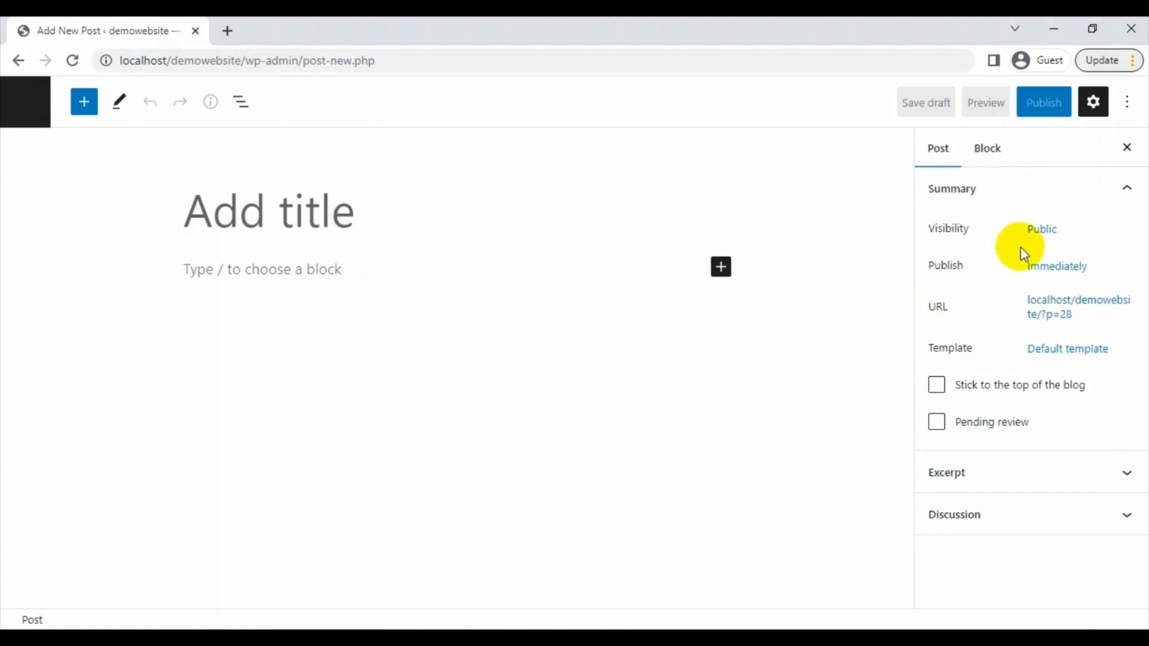
left_click(1039, 232)
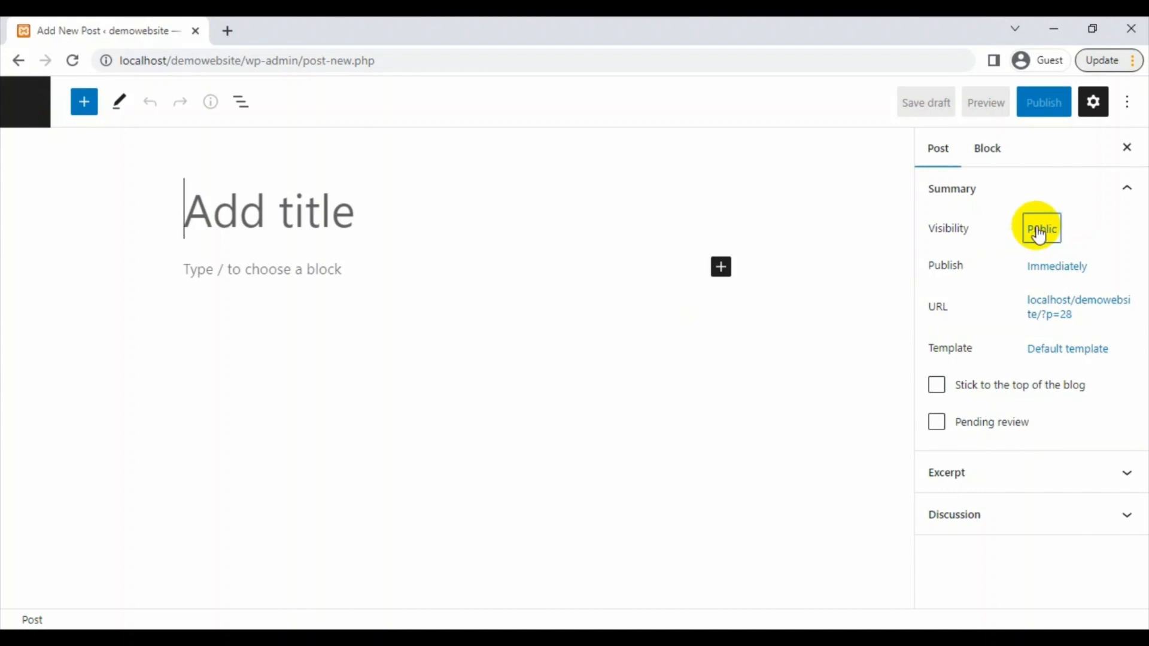
left_click(1038, 233)
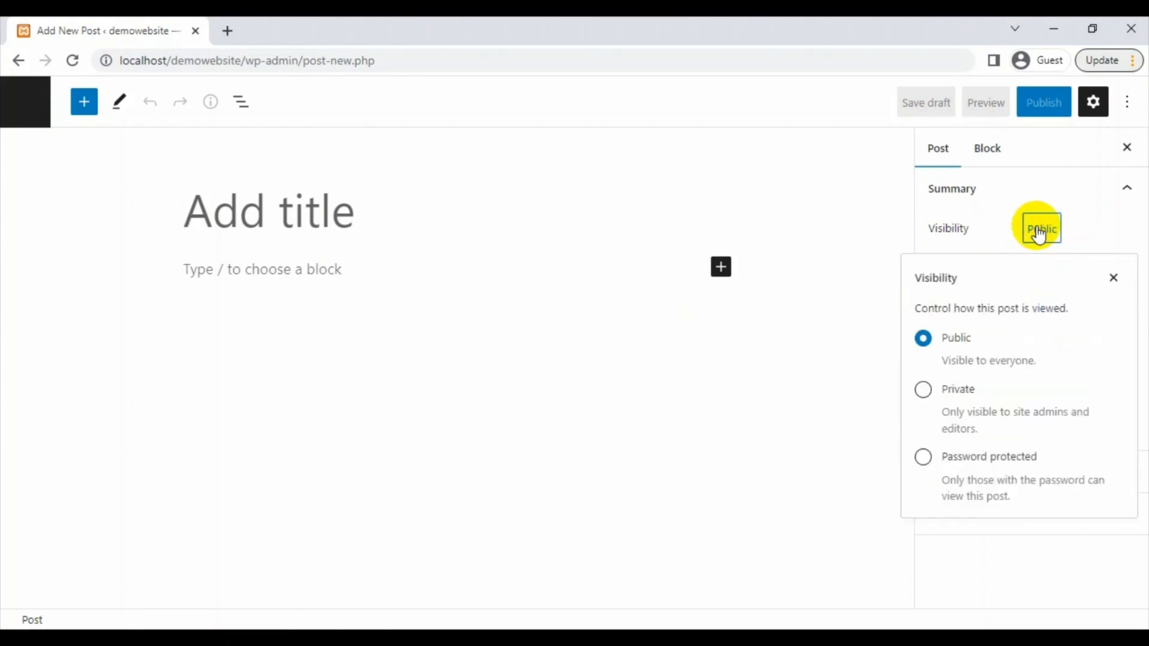
left_click(923, 390)
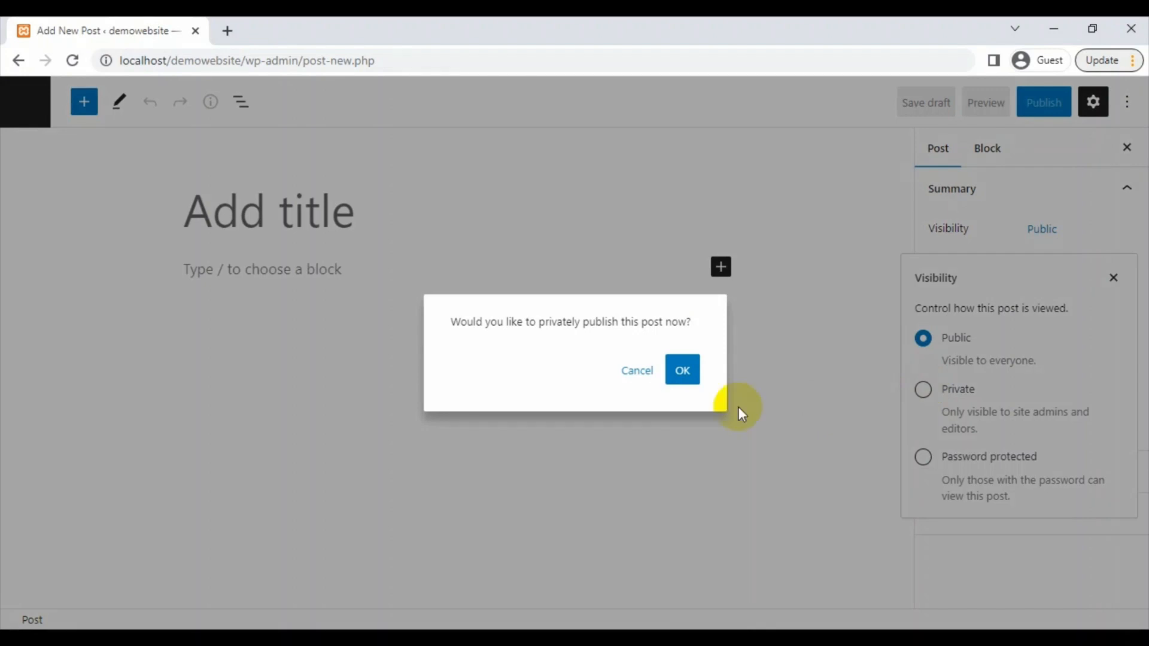
left_click(683, 377)
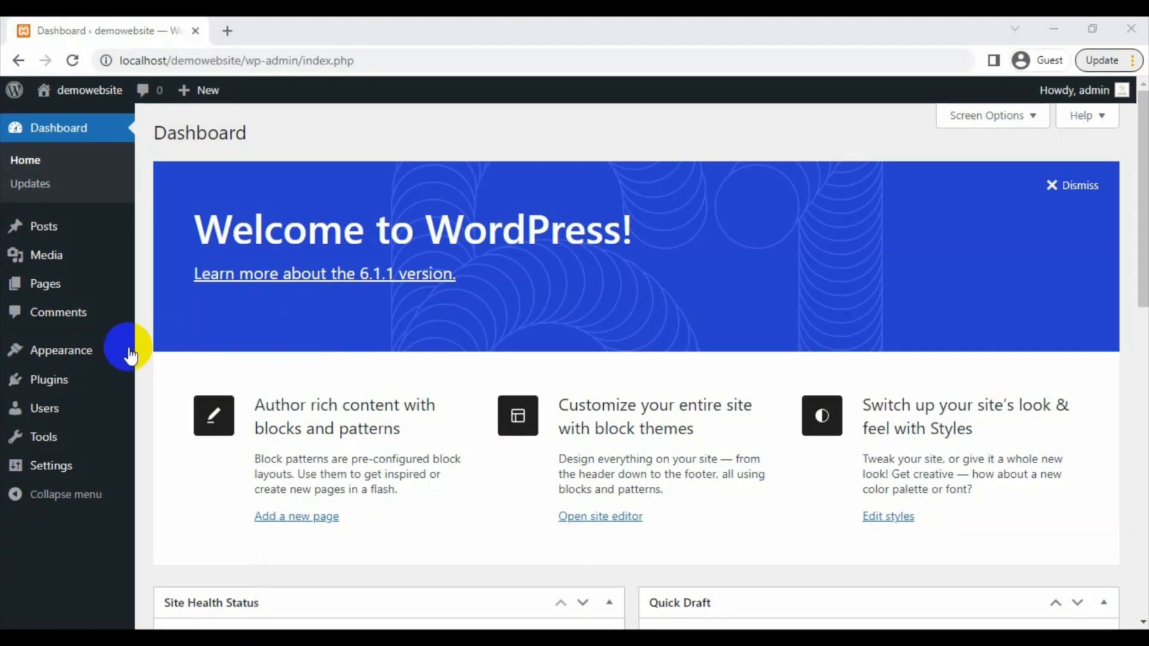
- Find the Password Protected plugin by WPExperts among the available plugins, install it and activate it
mouse_move(71, 385)
left_click(167, 408)
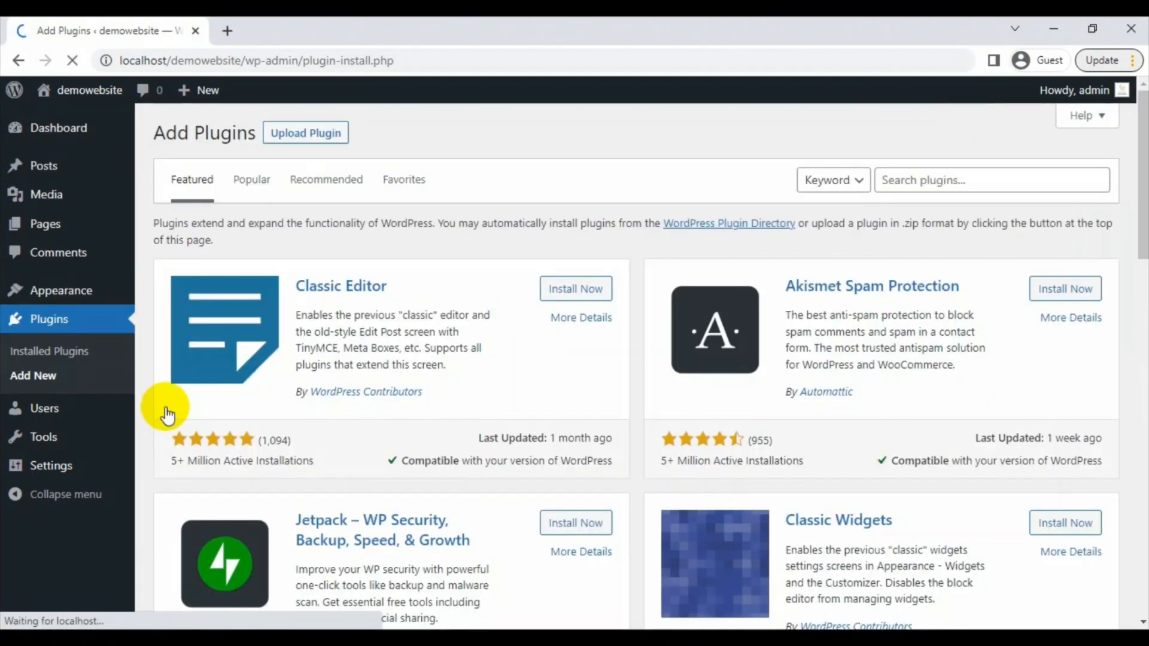
left_click(940, 180)
key("ctrl+v")
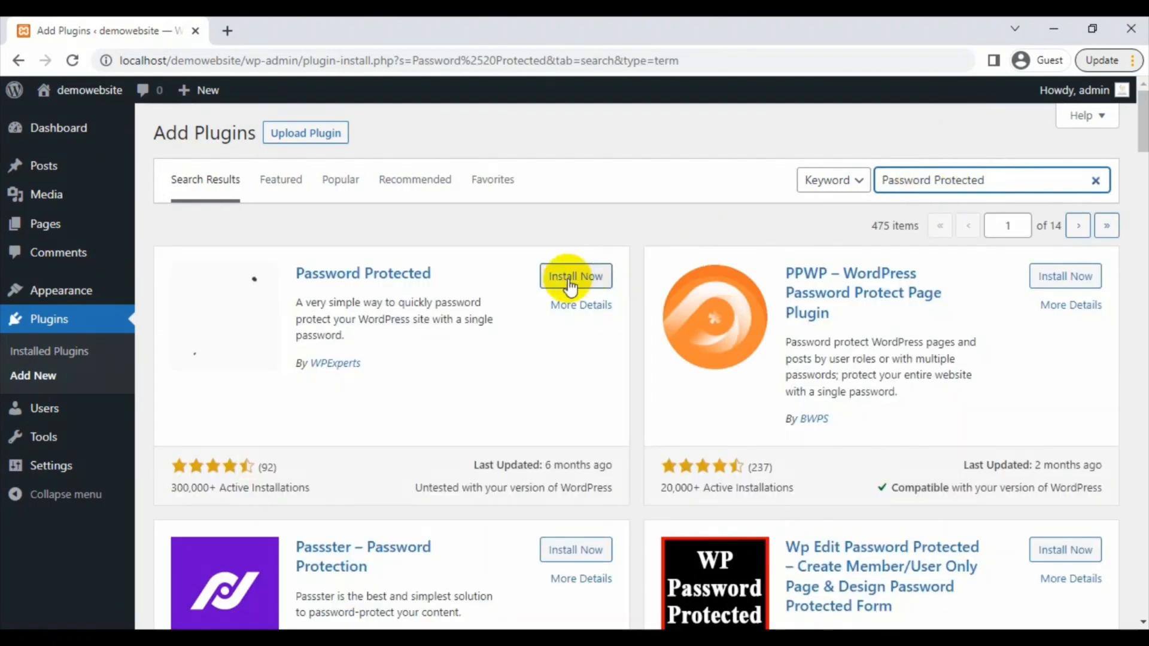
left_click(567, 279)
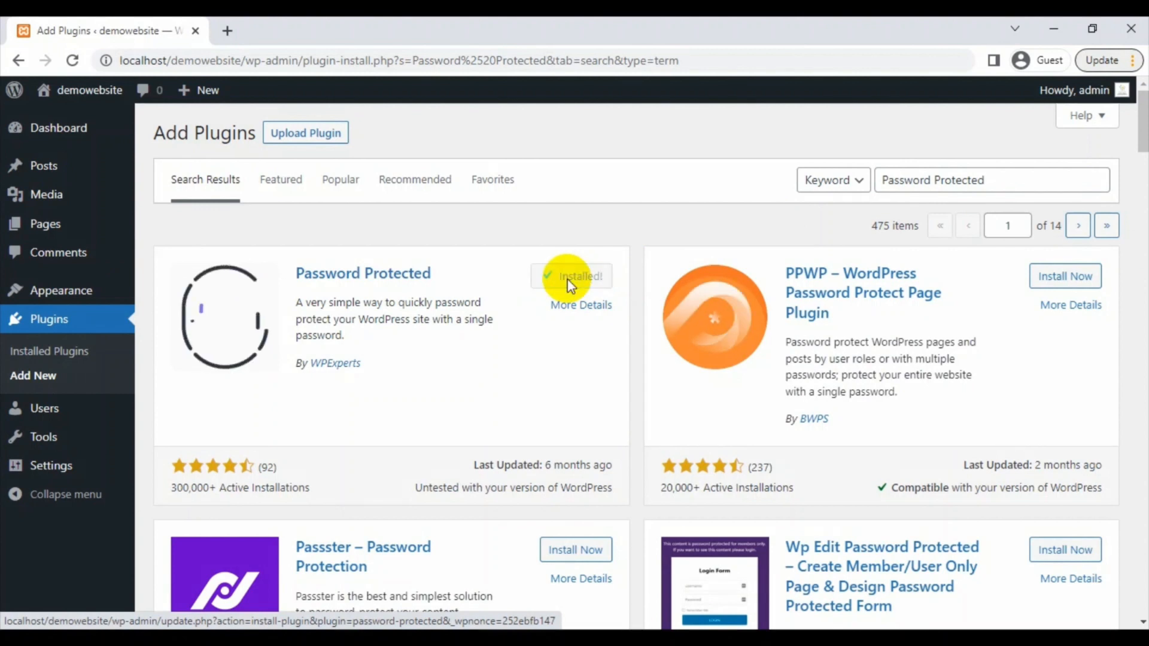
left_click(569, 286)
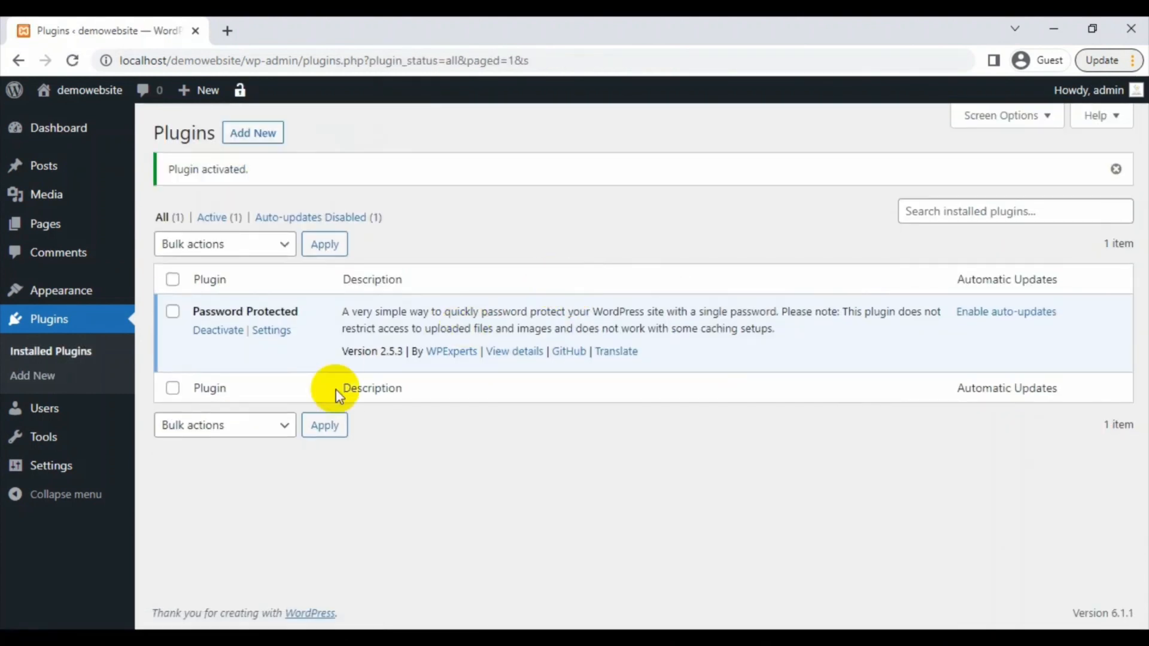
- Enable site protection in the Password Protected settings and allow access for administrators and logged-in users
left_click(91, 467)
mouse_move(87, 470)
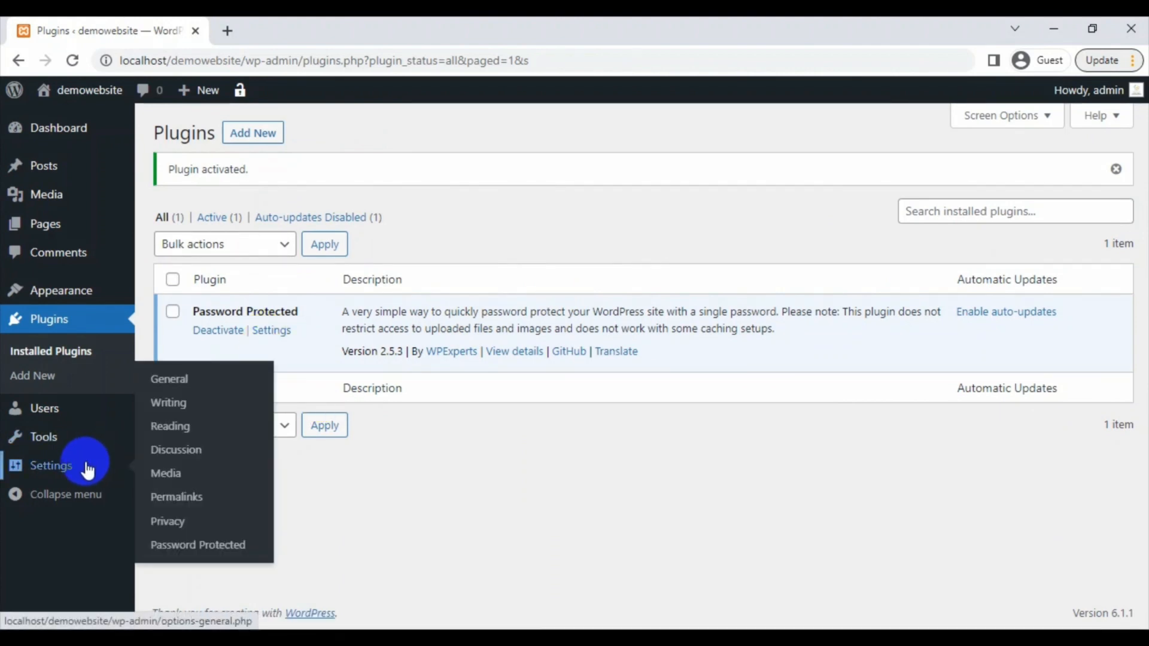
left_click(197, 545)
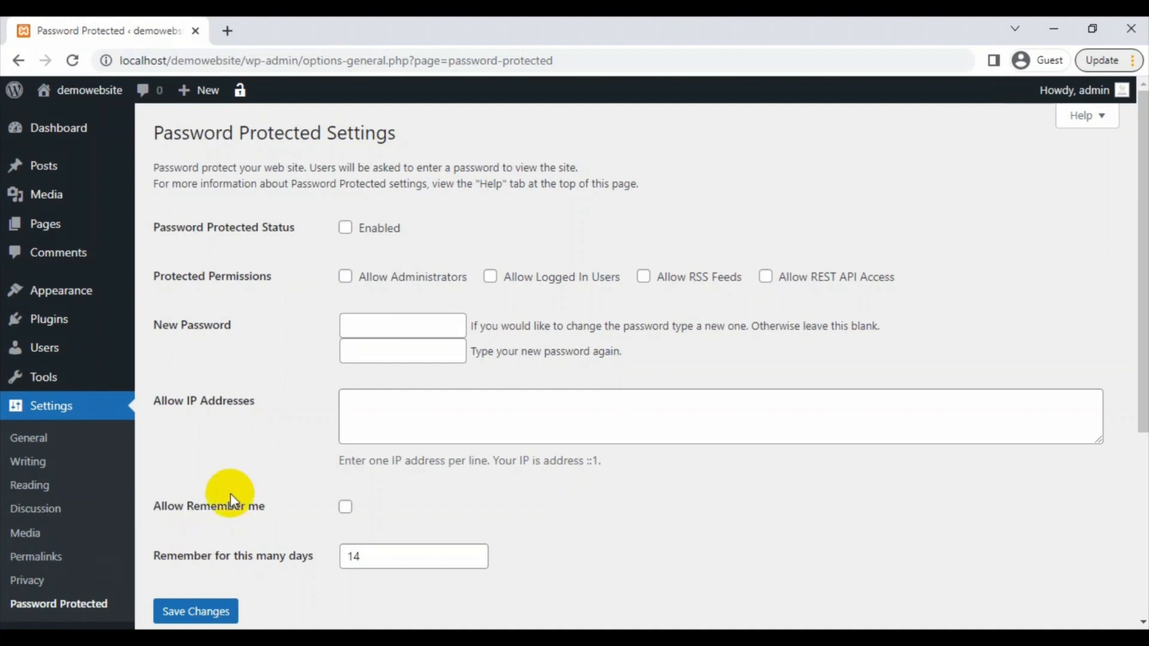
left_click(346, 230)
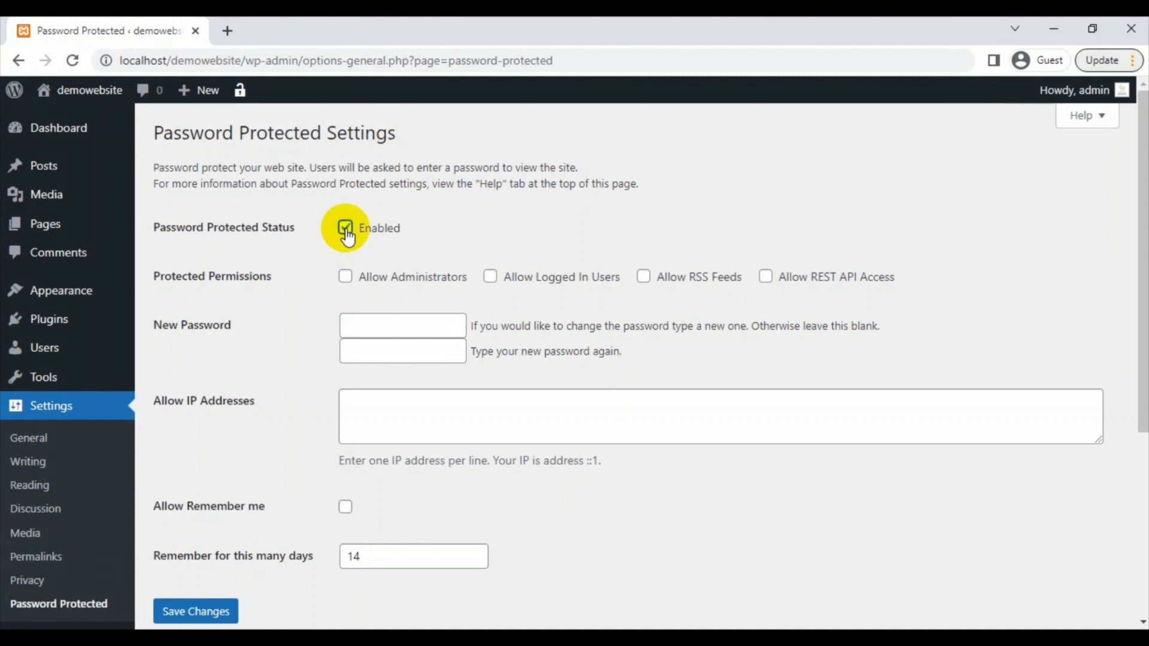
left_click(345, 279)
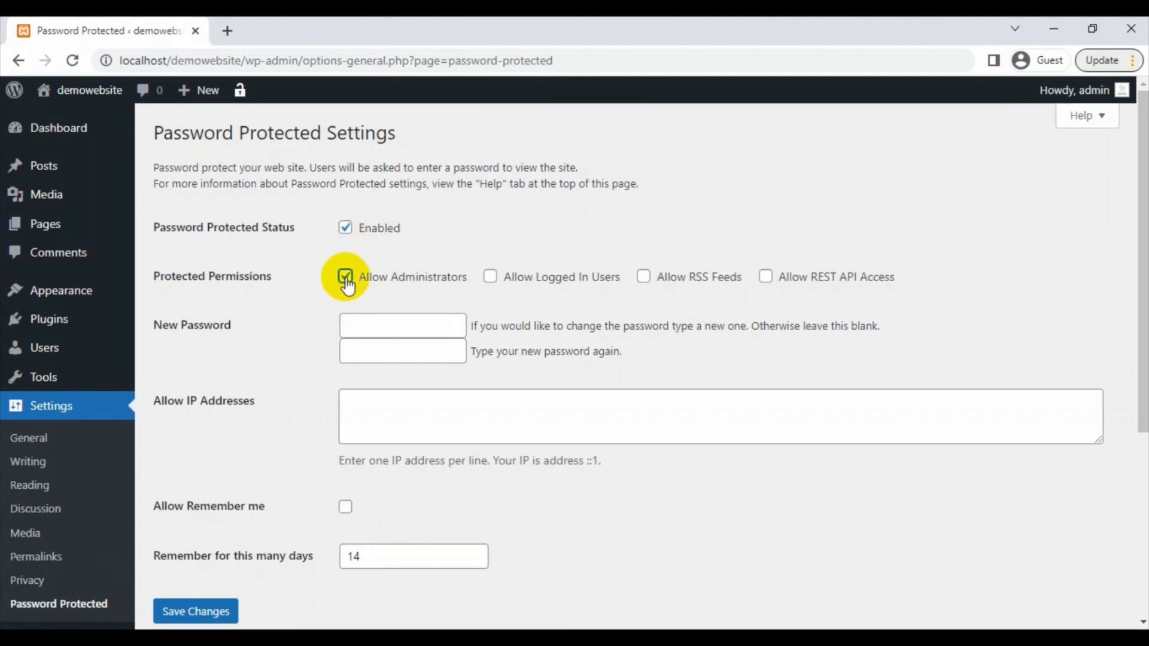
left_click(491, 277)
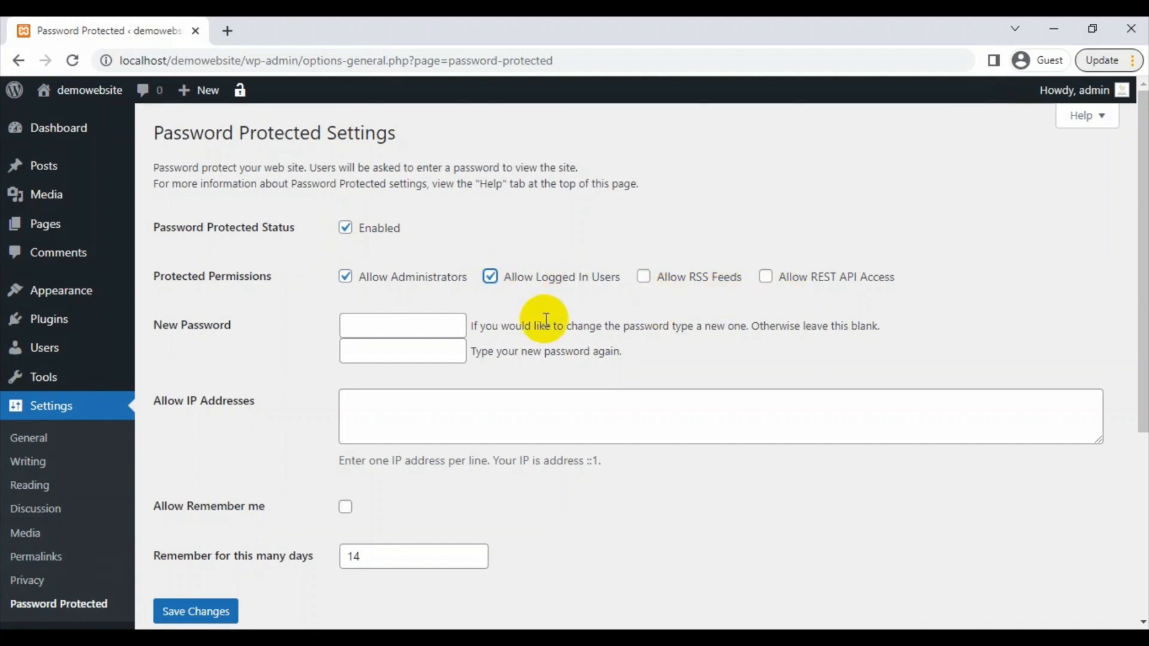
- Enter and repeat the new site password, turn on Allow Remember me and save the protection settings
left_click(433, 327)
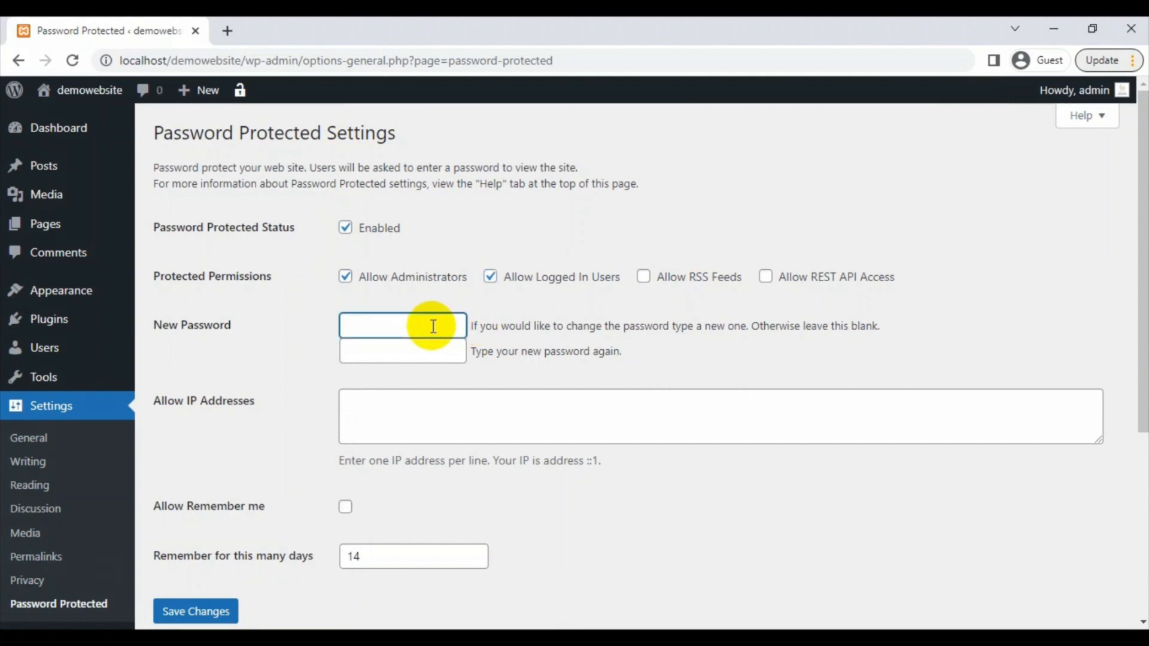
key("ctrl+v")
left_click(428, 352)
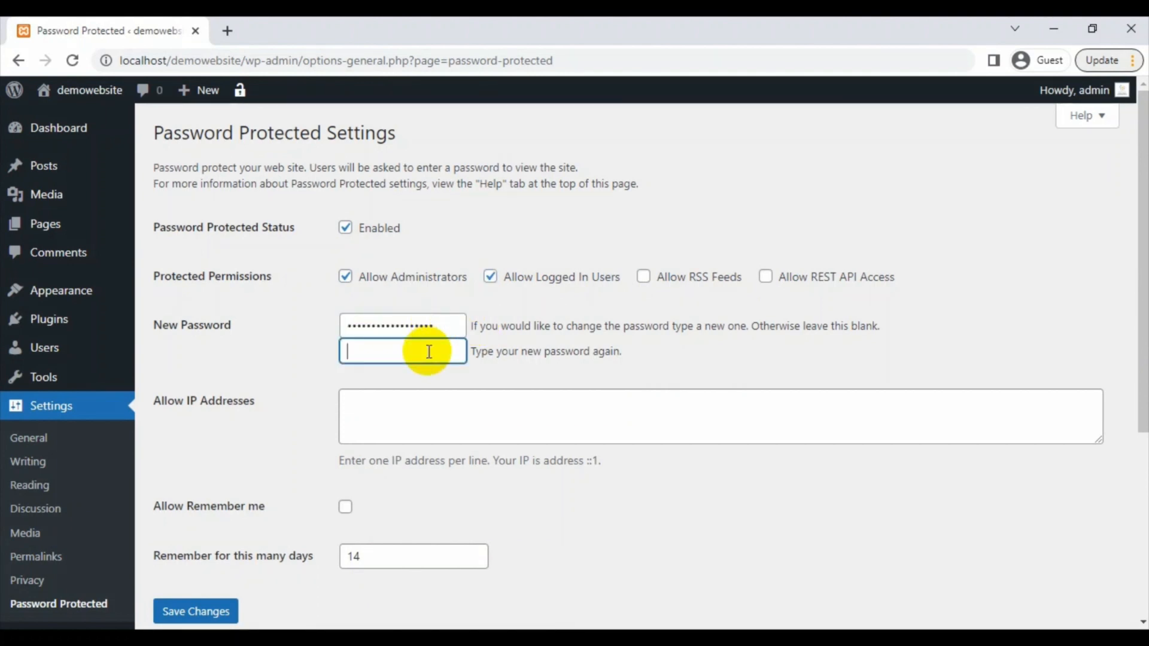
key("ctrl+v")
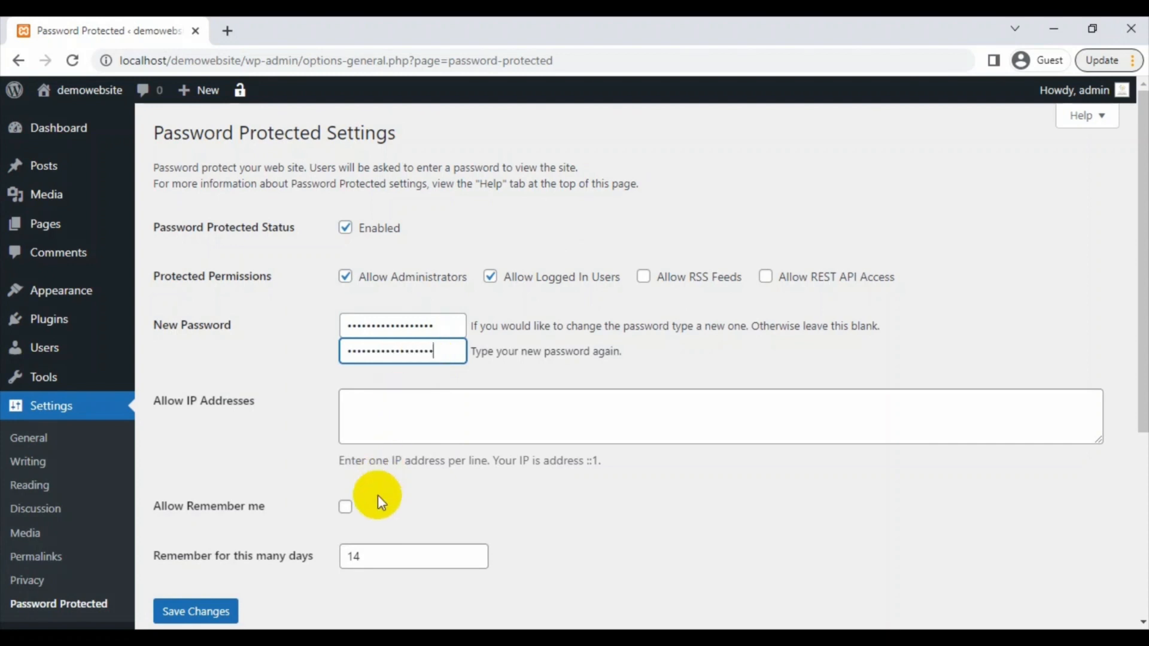
left_click(346, 507)
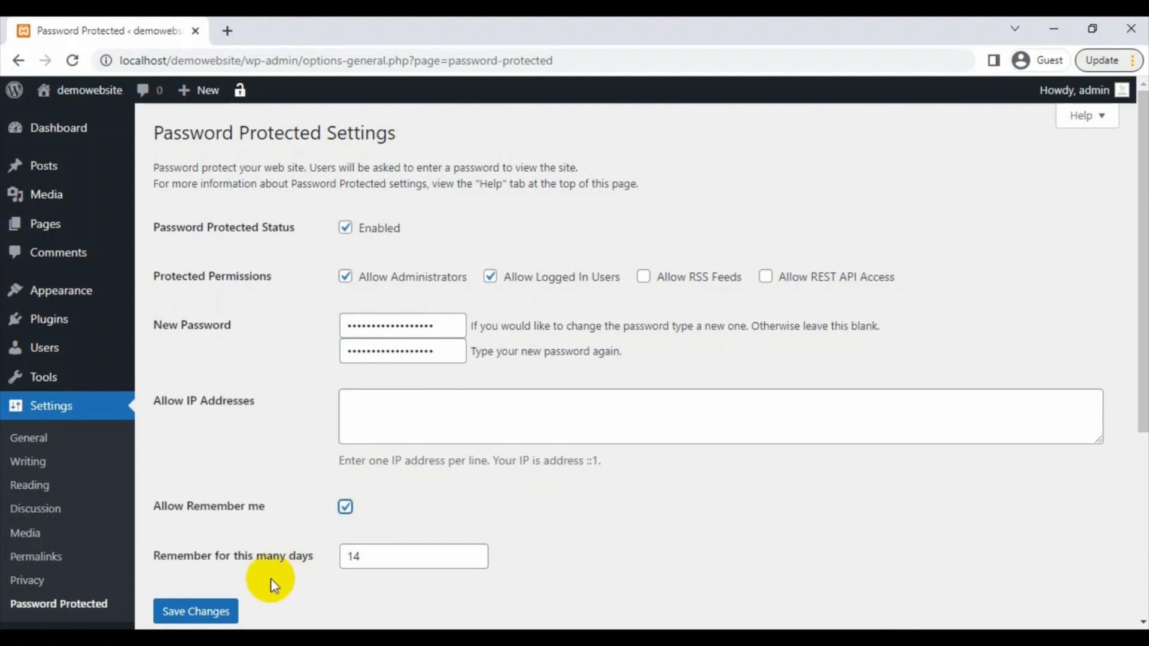
left_click(213, 612)
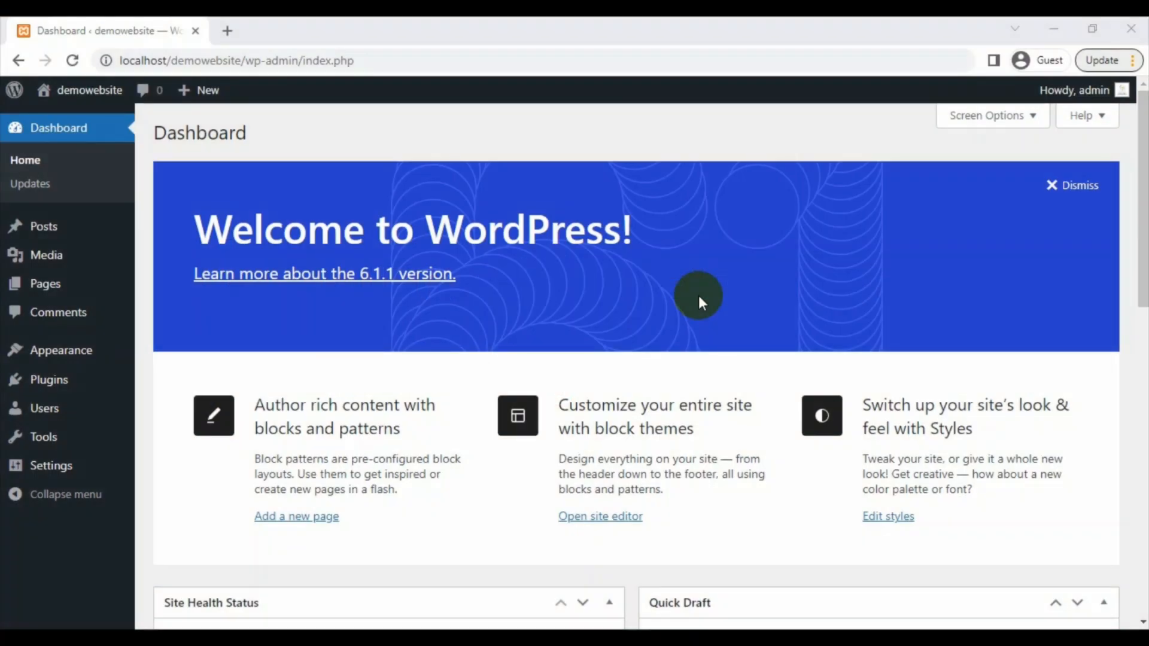
- Discourage search engines from indexing the site in the Reading settings and save the change
mouse_move(80, 477)
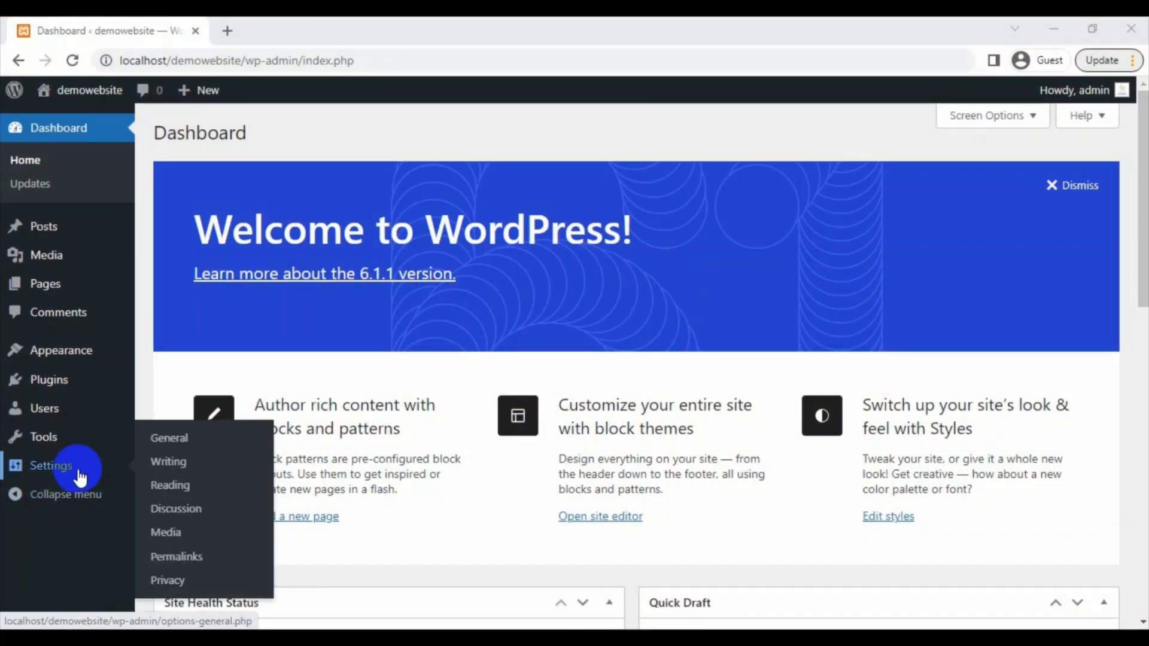
left_click(171, 494)
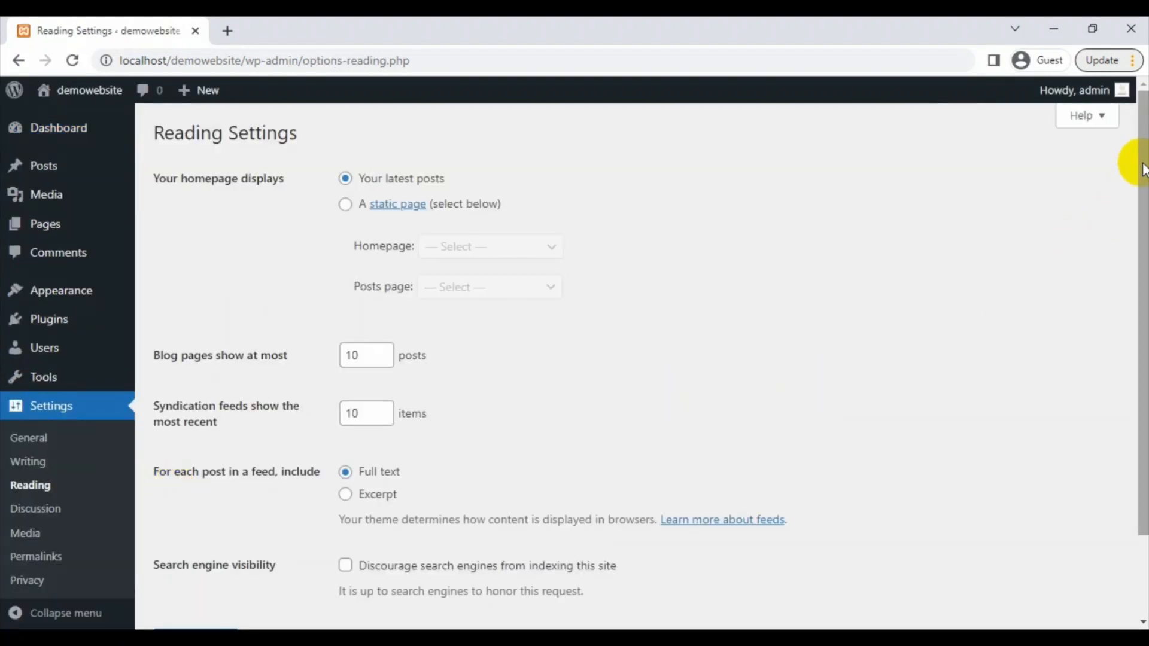
left_click_drag(1140, 162, 1142, 246)
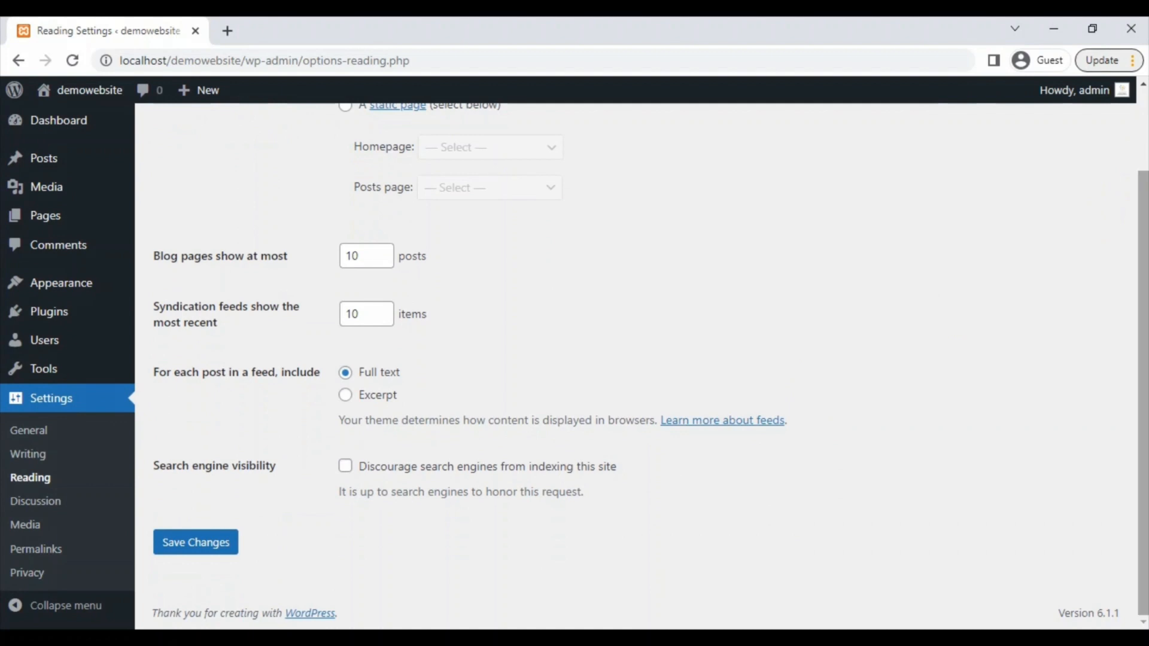
left_click(345, 466)
left_click(208, 544)
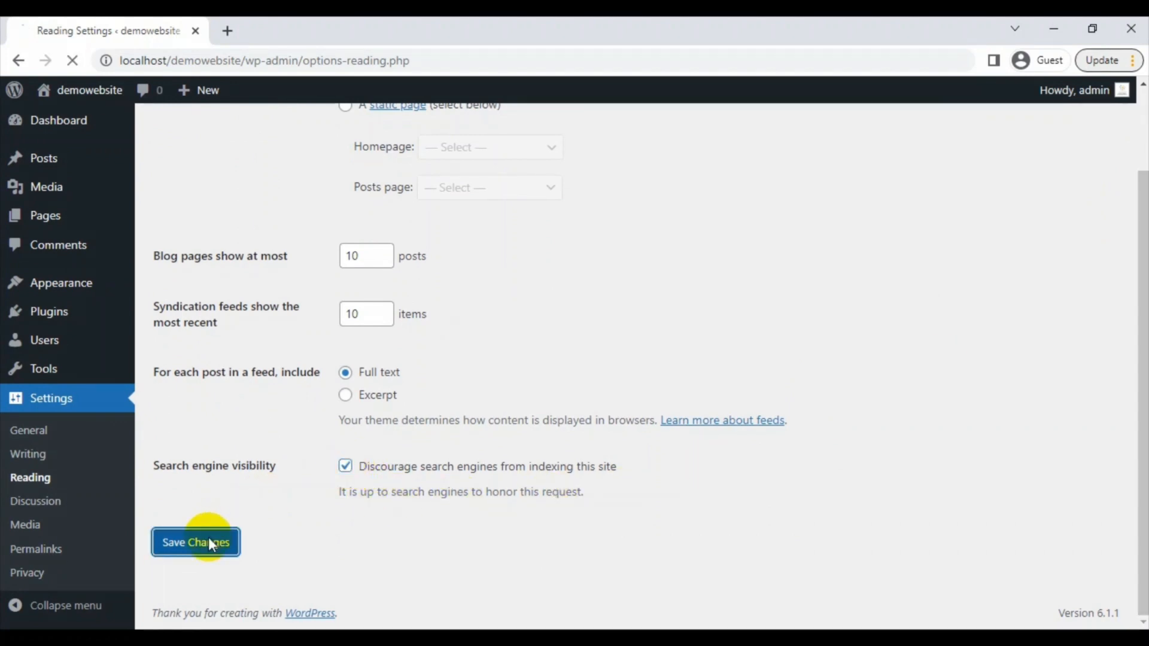